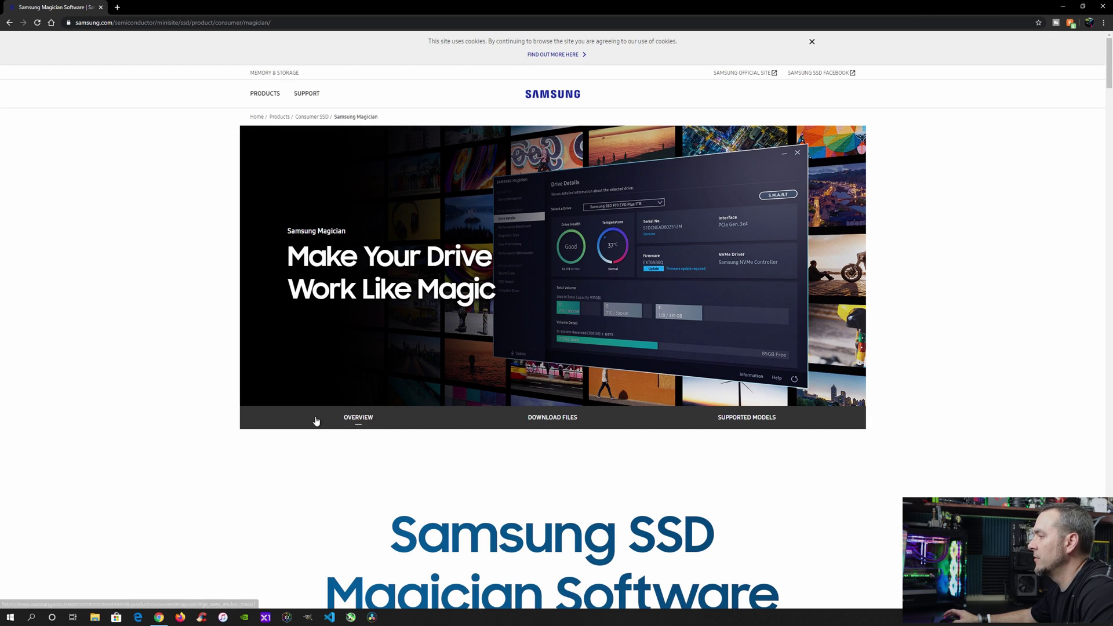
Scroll through the Magician feature blocks, from drive health to System Information, Update and Help.
scroll(313, 420, "down", 2)
scroll(313, 419, "up", 2)
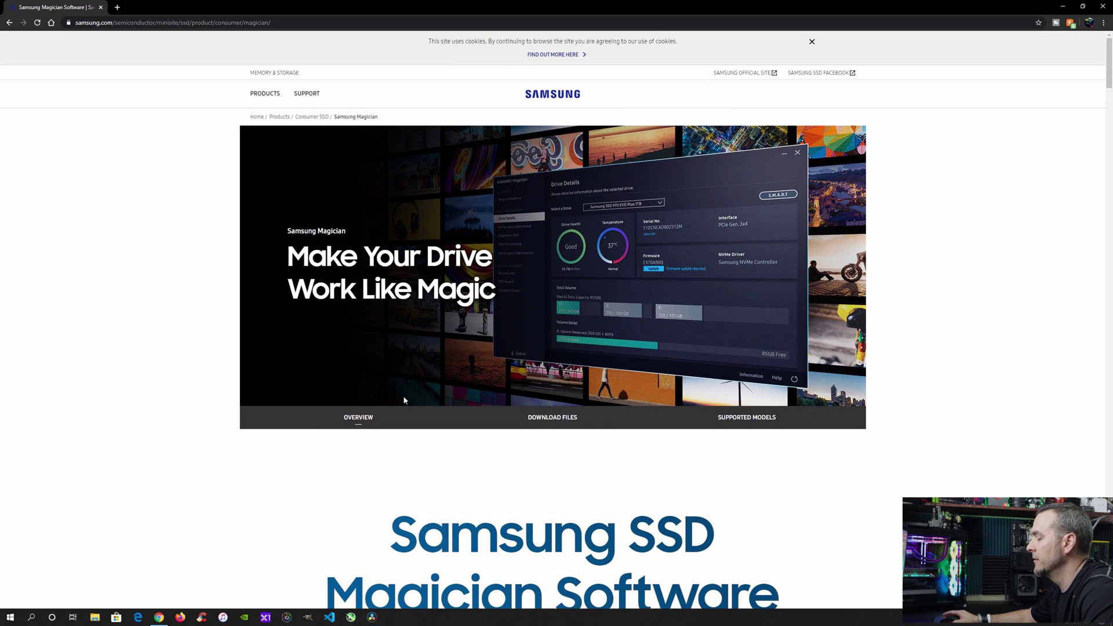
scroll(405, 400, "down", 10)
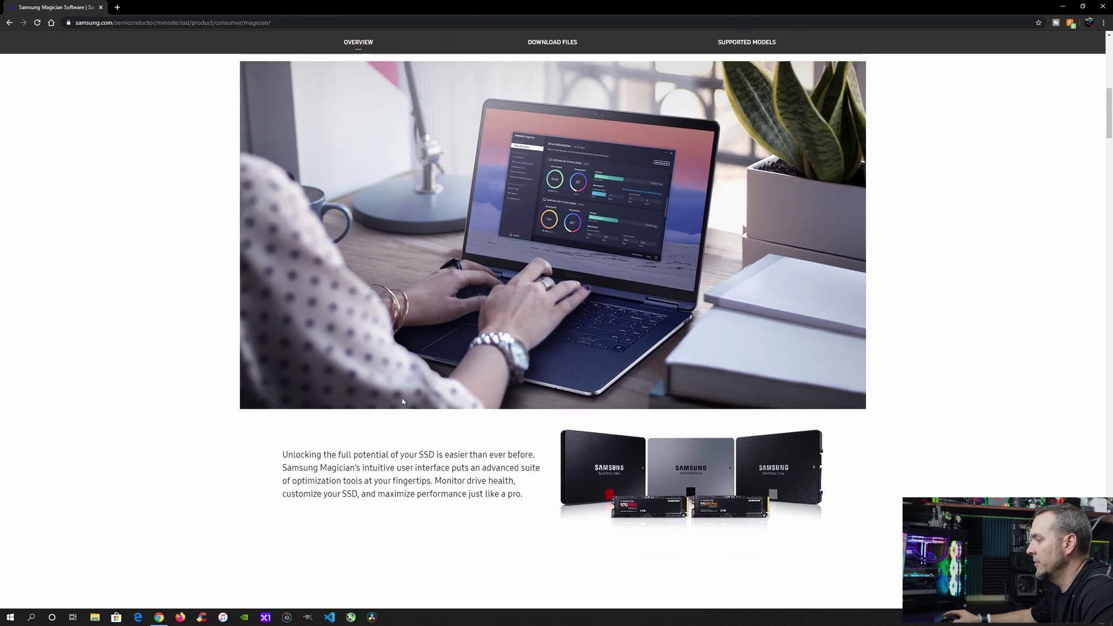
scroll(403, 401, "down", 10)
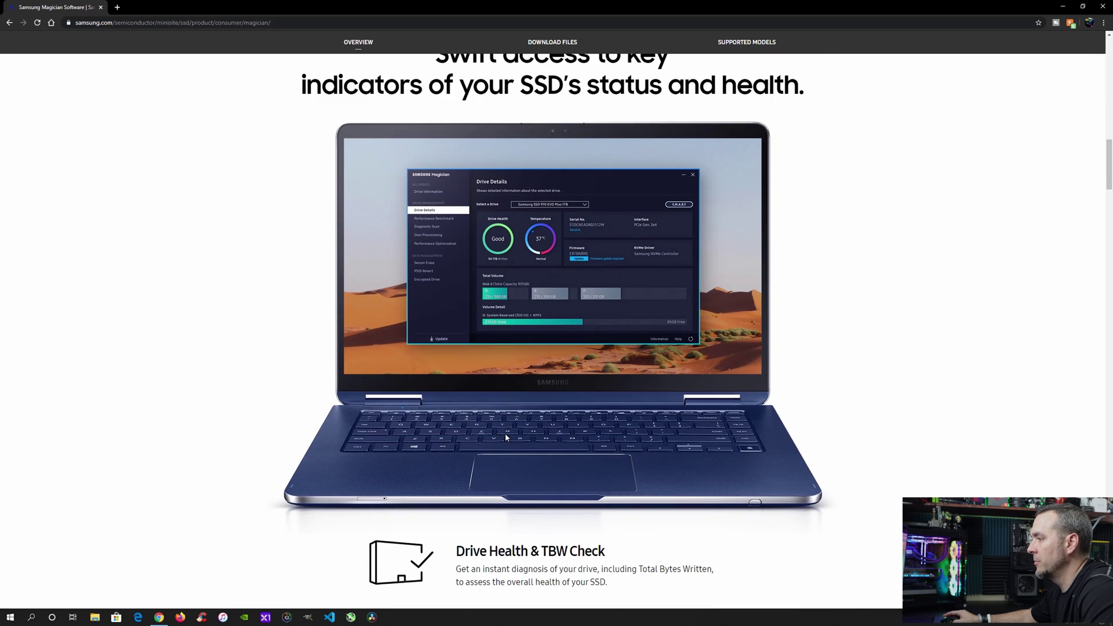
scroll(505, 436, "down", 6)
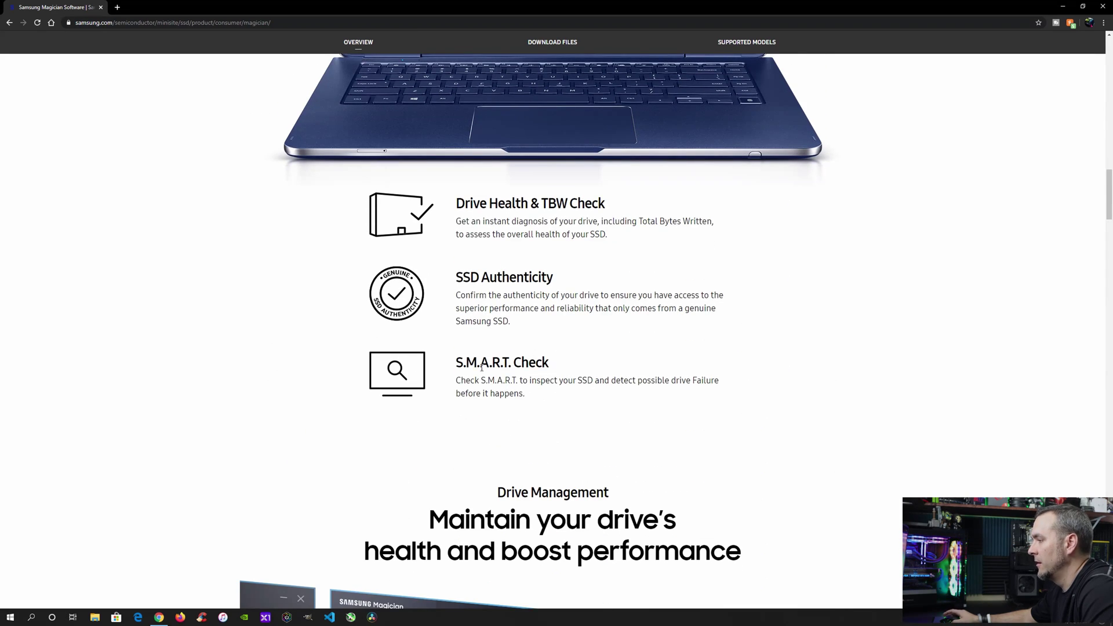
scroll(481, 368, "down", 13)
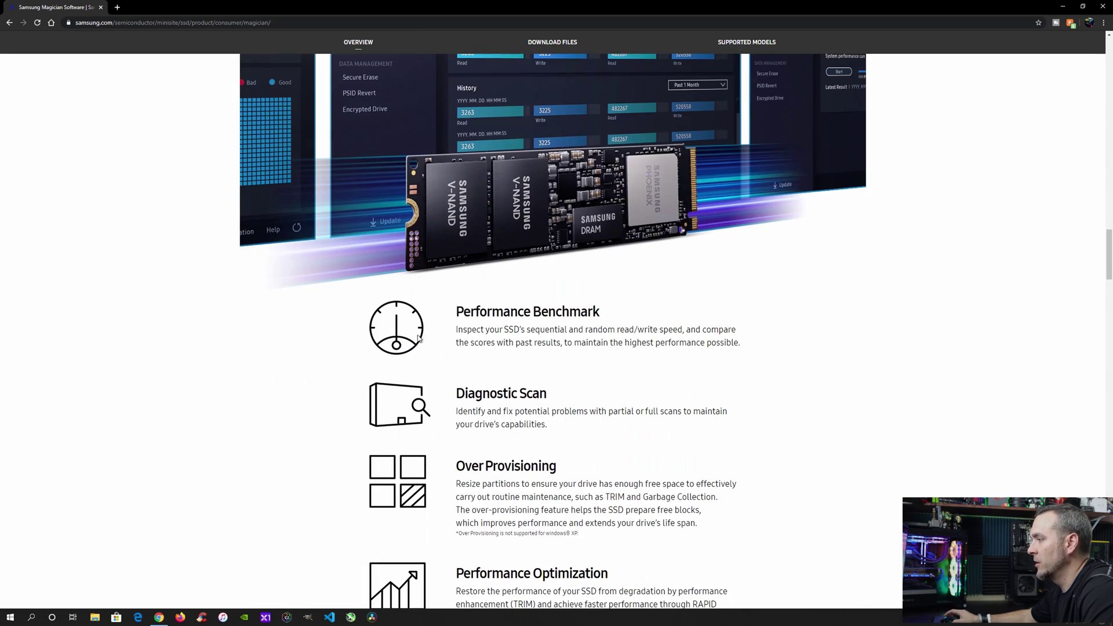
scroll(562, 394, "down", 2)
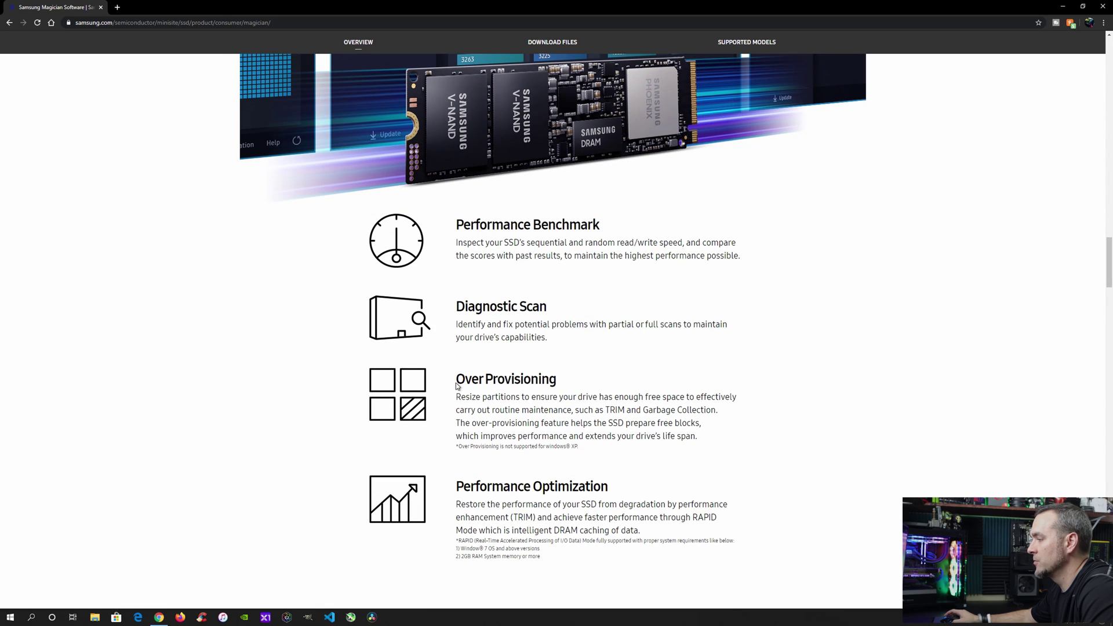
scroll(589, 392, "down", 3)
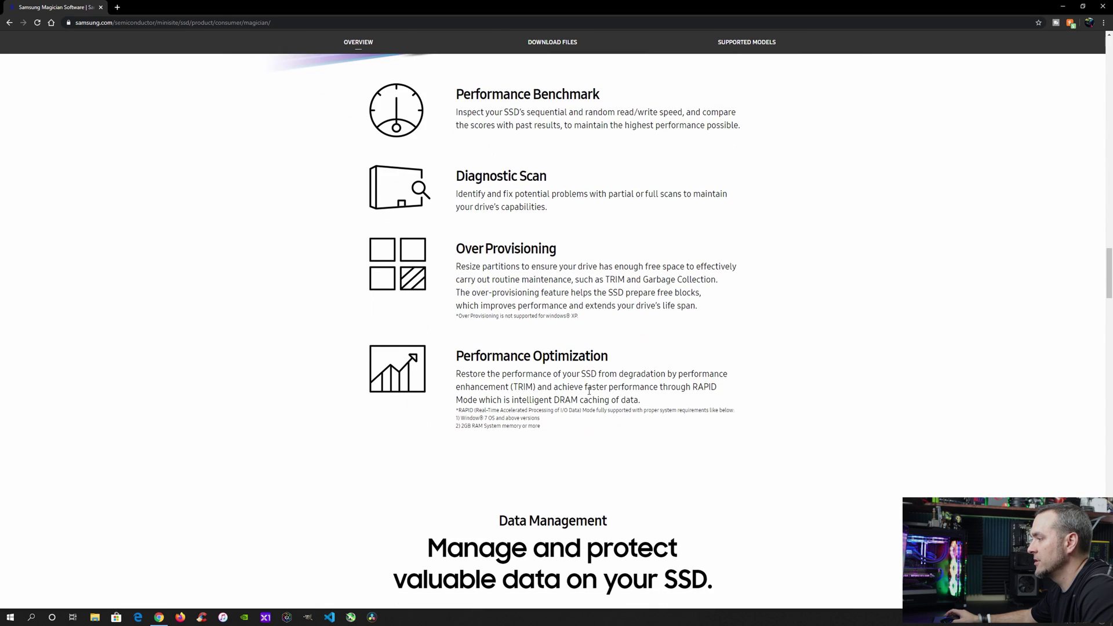
scroll(589, 392, "down", 11)
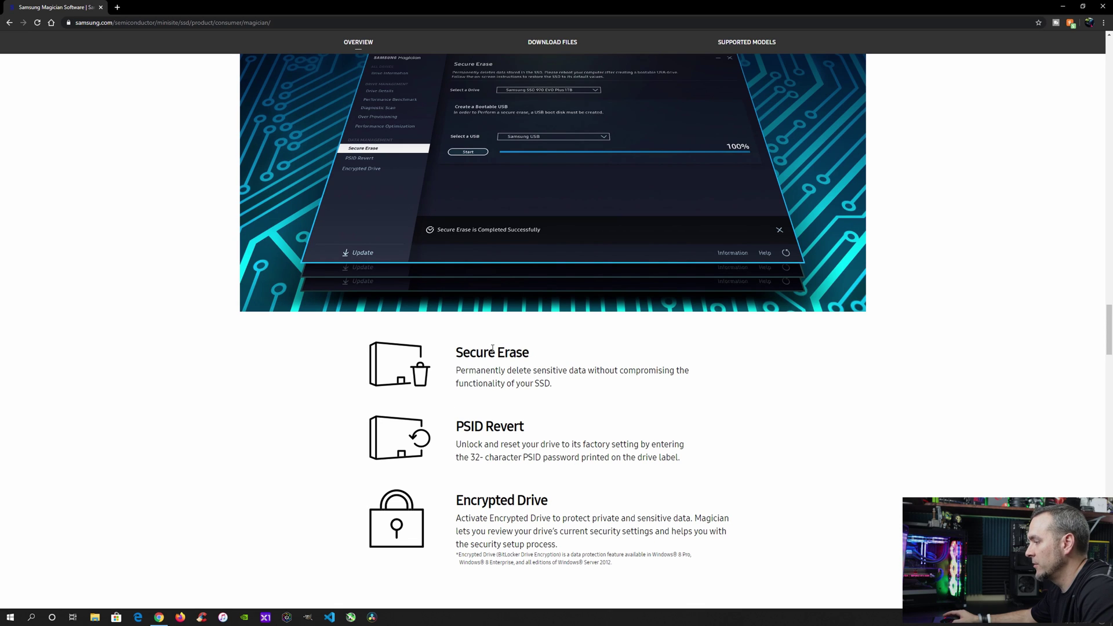
scroll(458, 427, "down", 1)
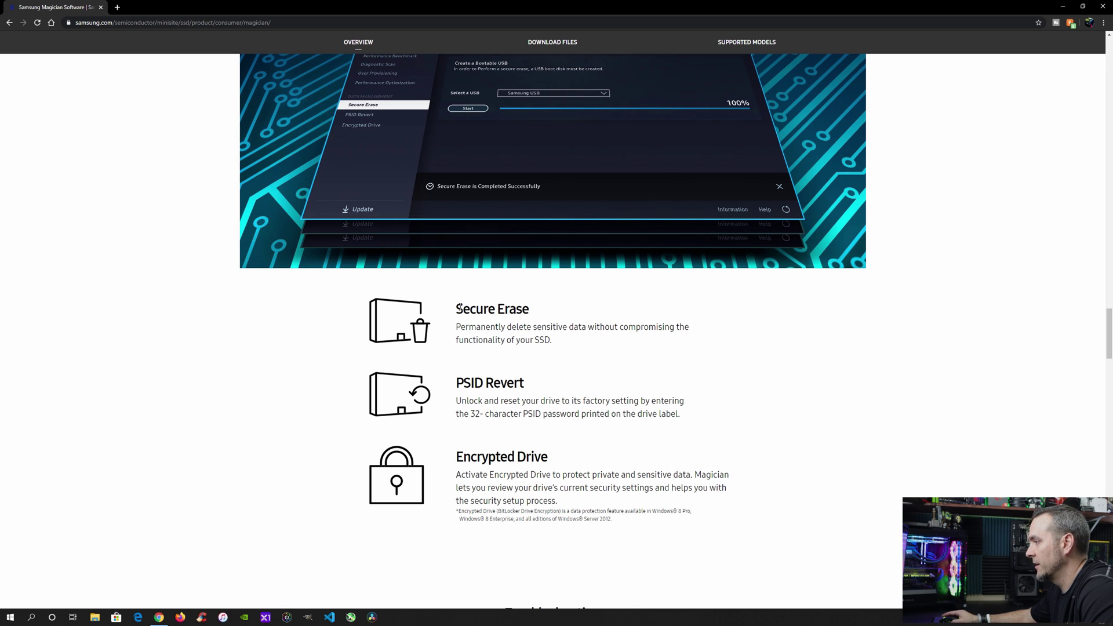
scroll(508, 324, "down", 6)
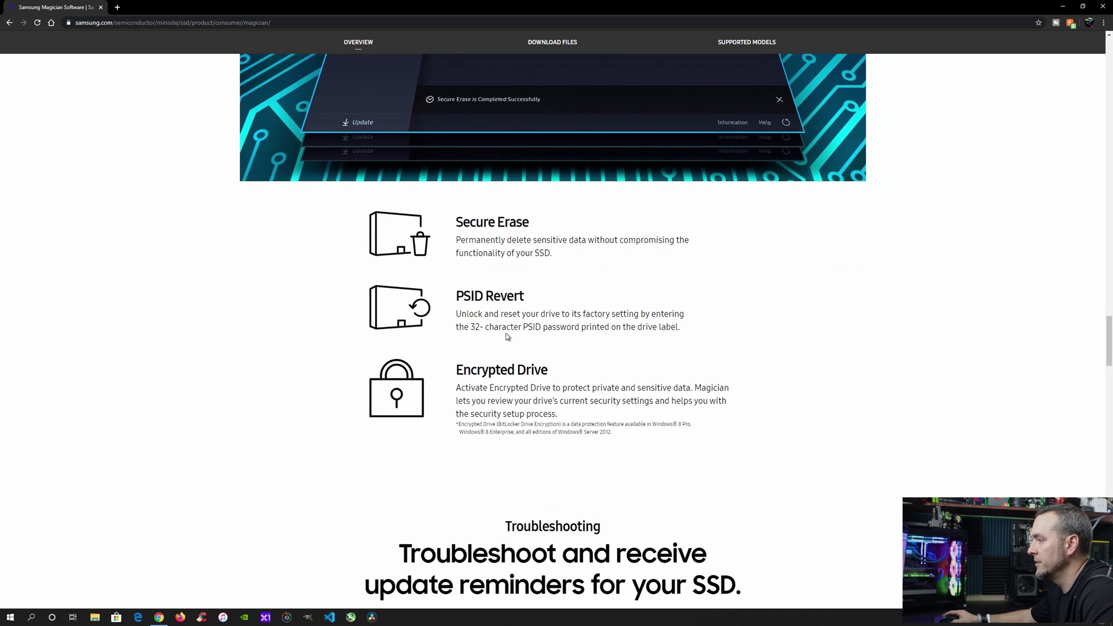
scroll(507, 336, "down", 7)
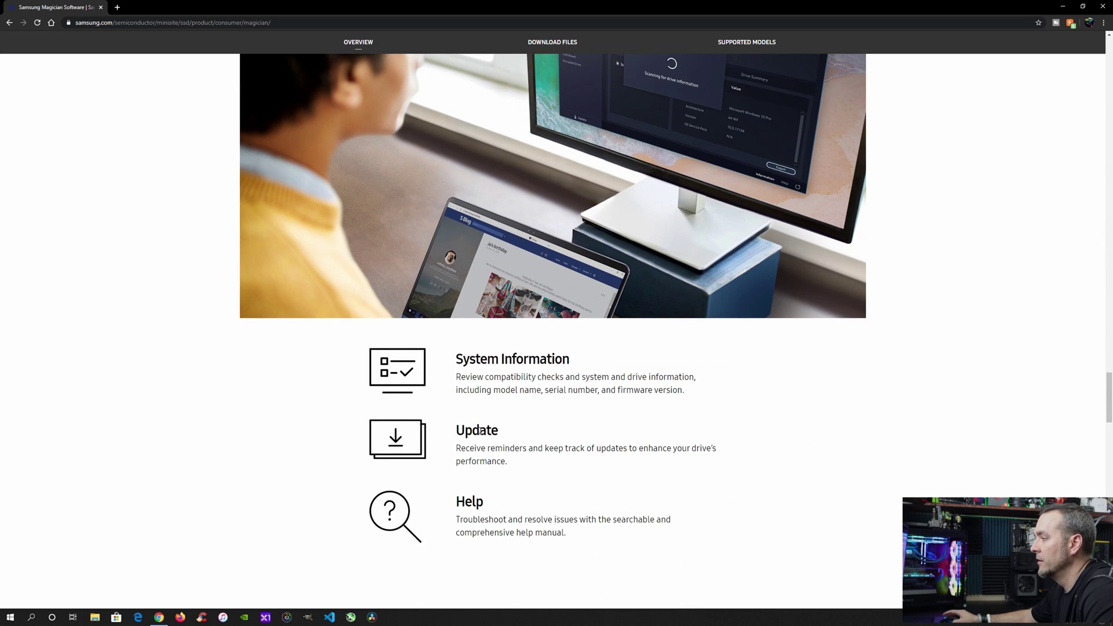
scroll(481, 431, "down", 7)
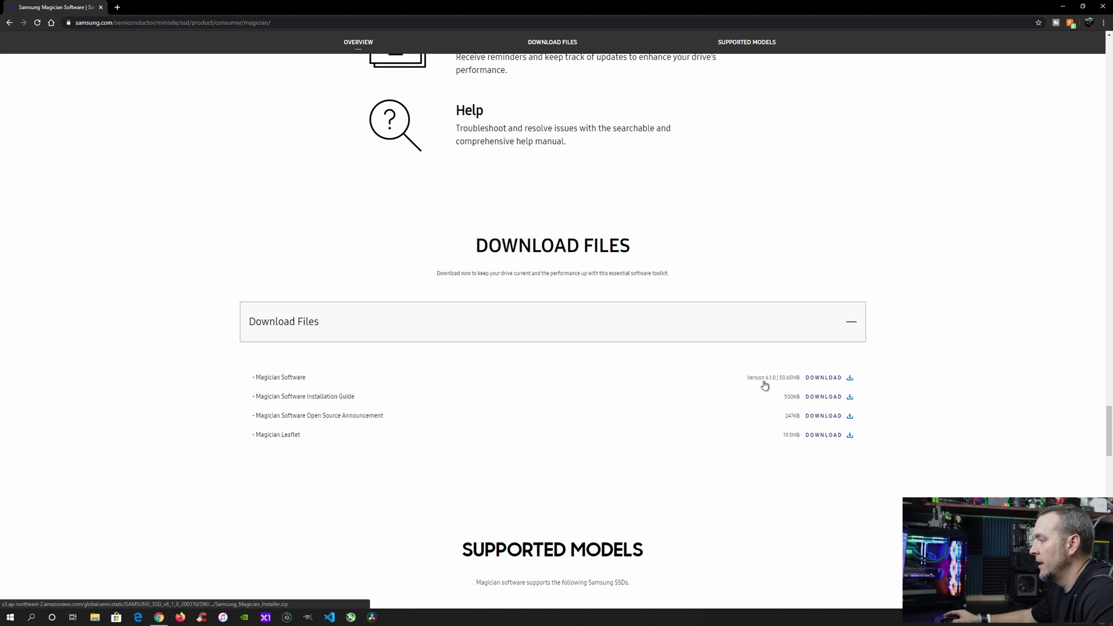
Scroll past Download Files to the Supported Models table listing the 860 EVO.
scroll(765, 385, "down", 7)
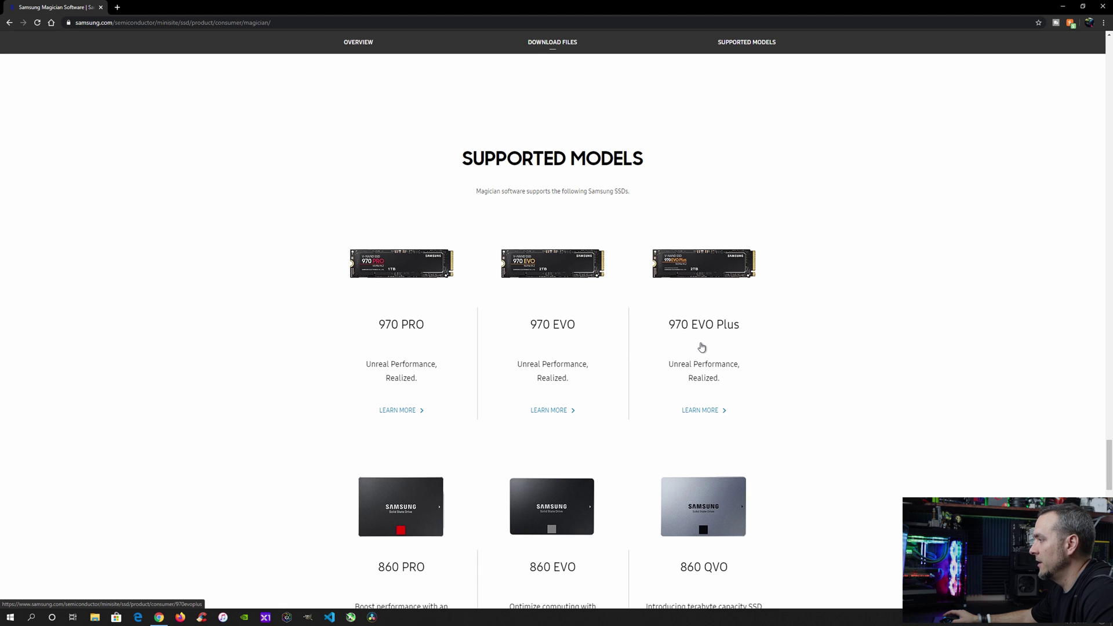
scroll(614, 380, "down", 2)
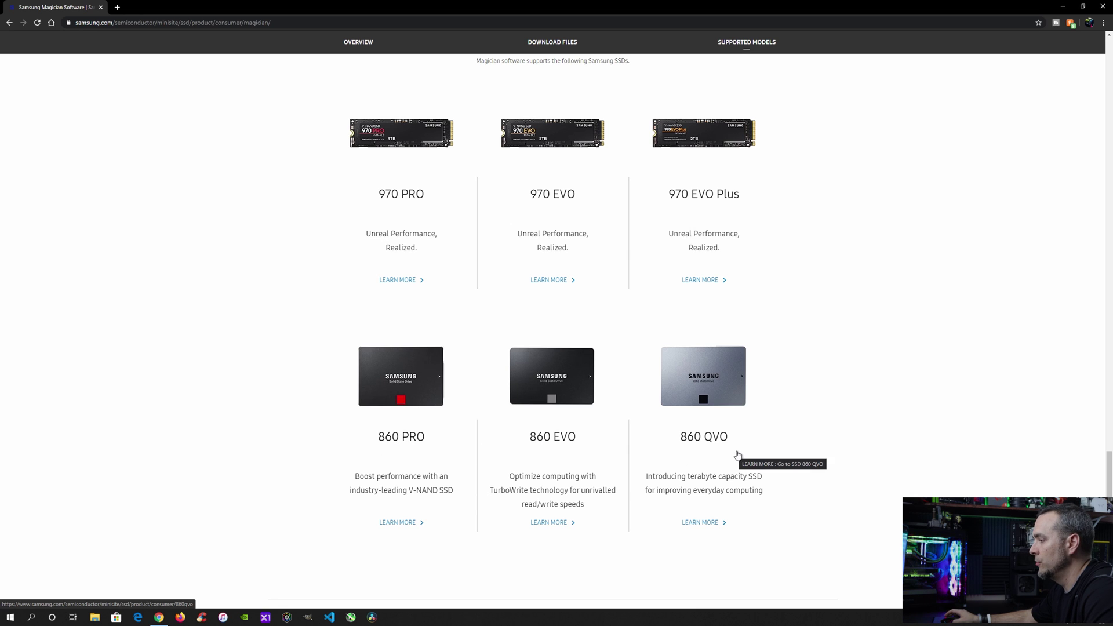
scroll(750, 440, "down", 5)
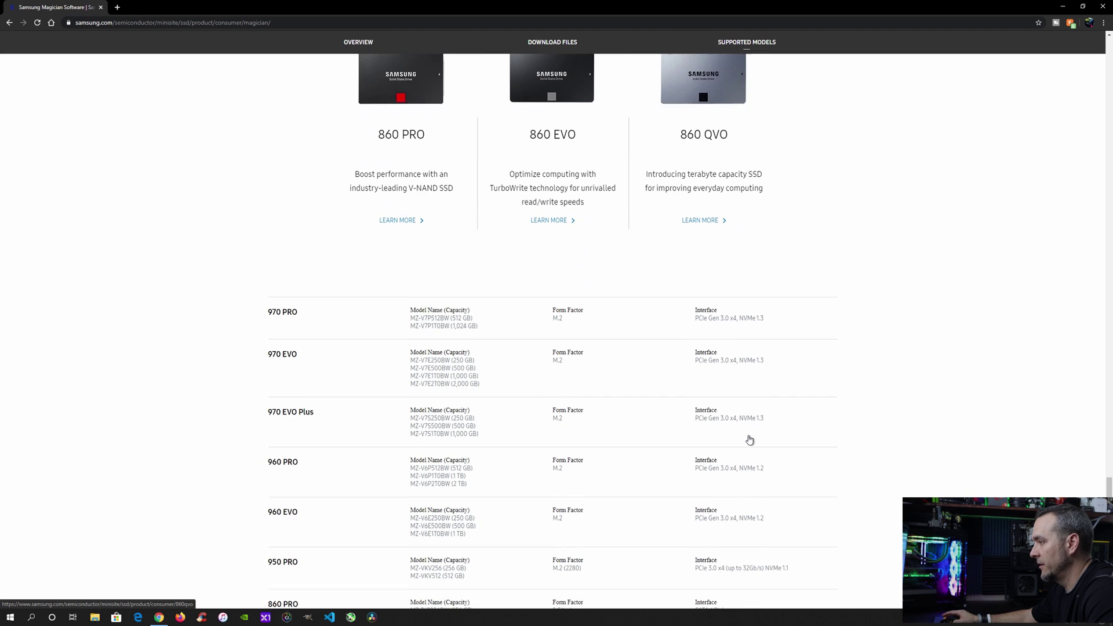
scroll(482, 408, "down", 1)
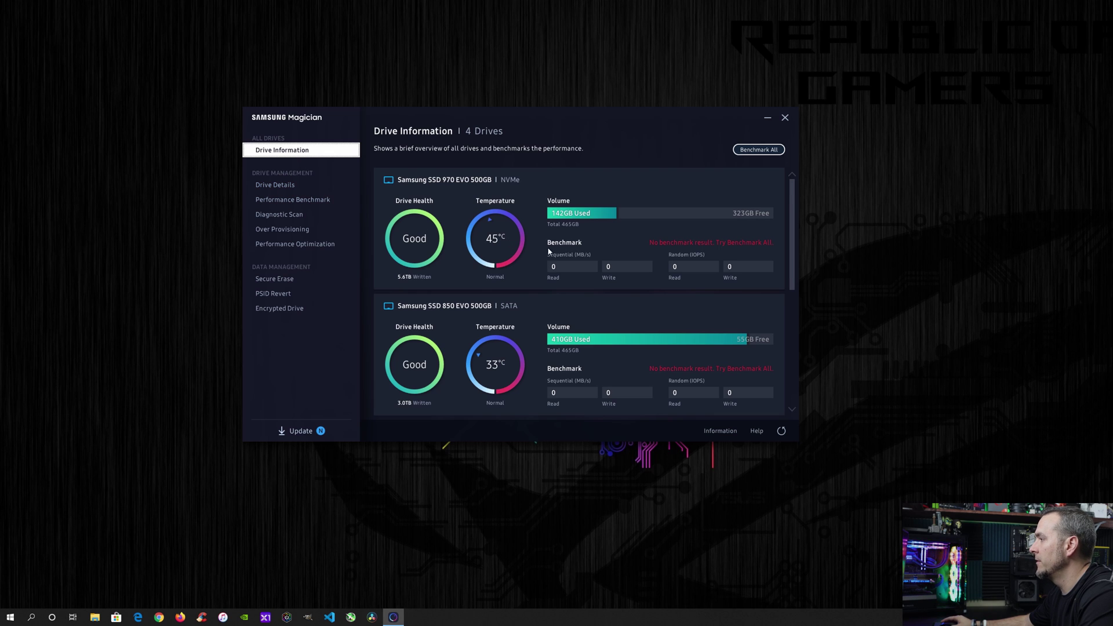
Browse the four-drive list, then bring up Drive Details for the 860 EVO 1TB.
scroll(629, 260, "down", 5)
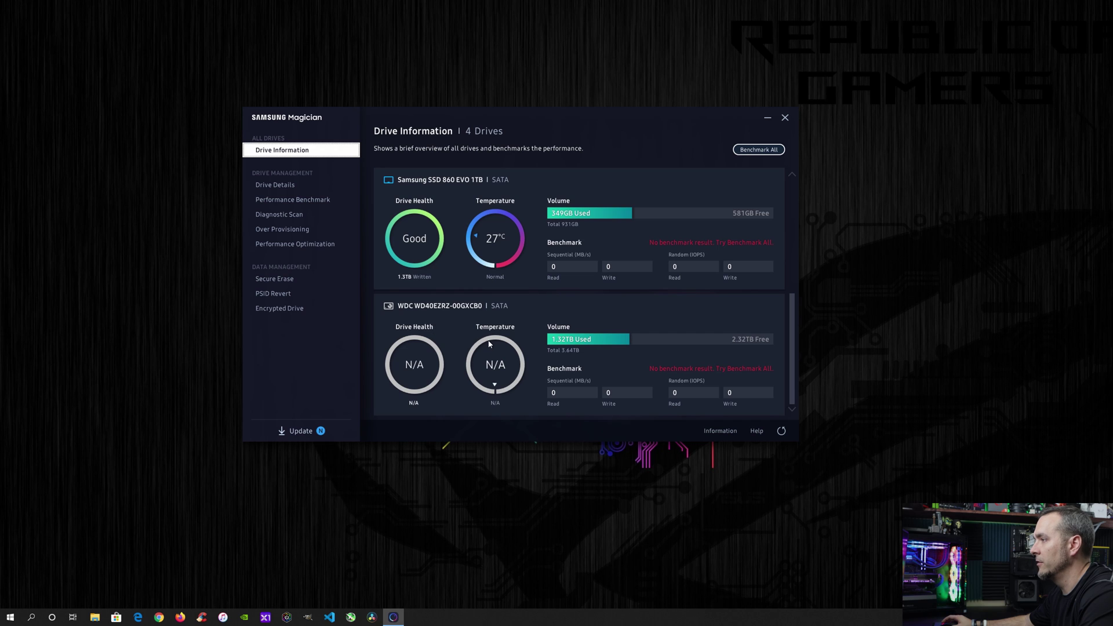
scroll(490, 334, "up", 2)
scroll(490, 333, "up", 3)
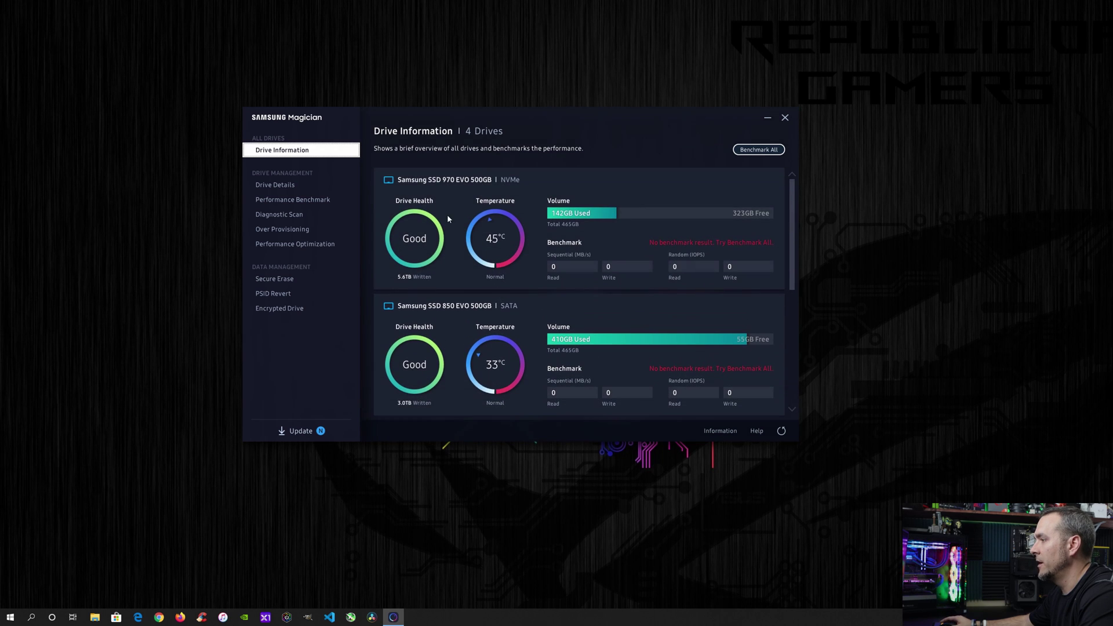
scroll(486, 233, "down", 2)
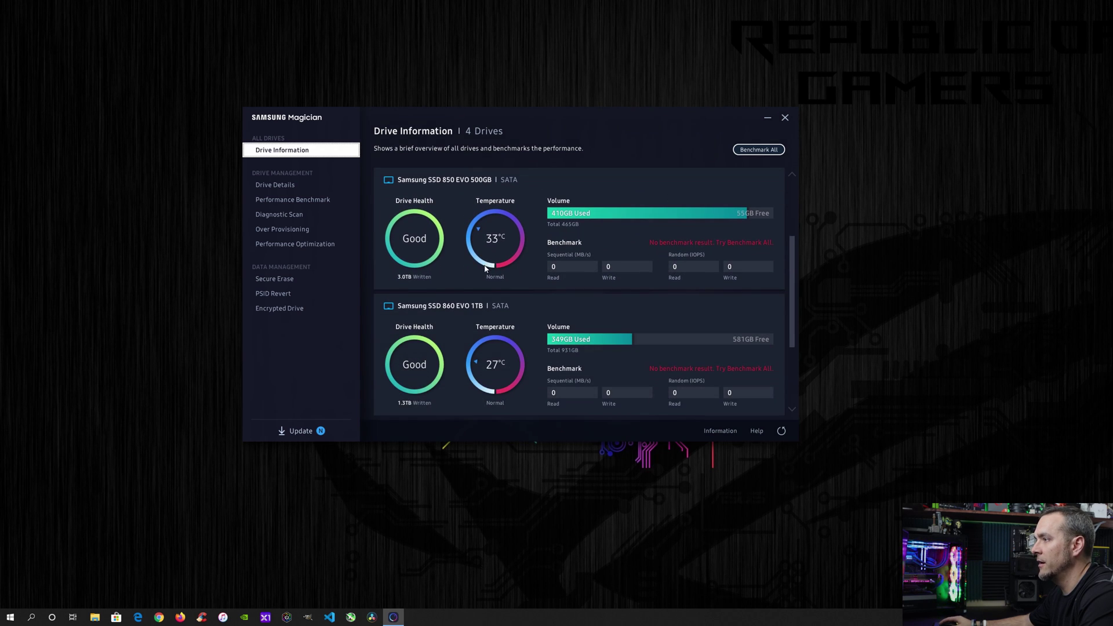
left_click(287, 185)
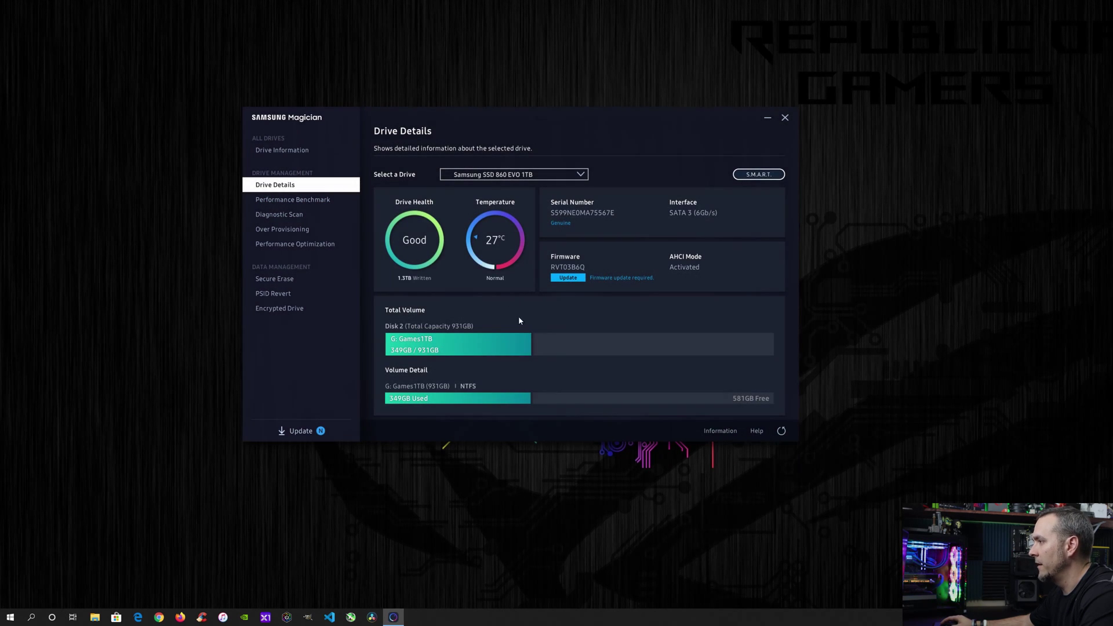
Switch Drive Details to the Samsung SSD 970 EVO 500GB, then show its Performance Benchmark.
left_click(574, 175)
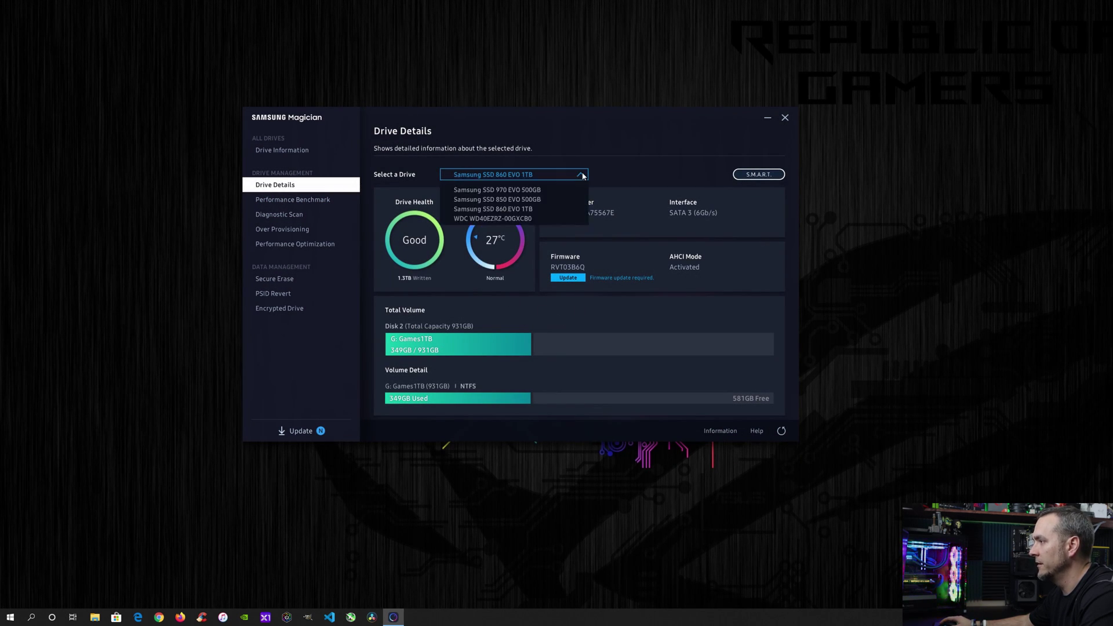
left_click(561, 190)
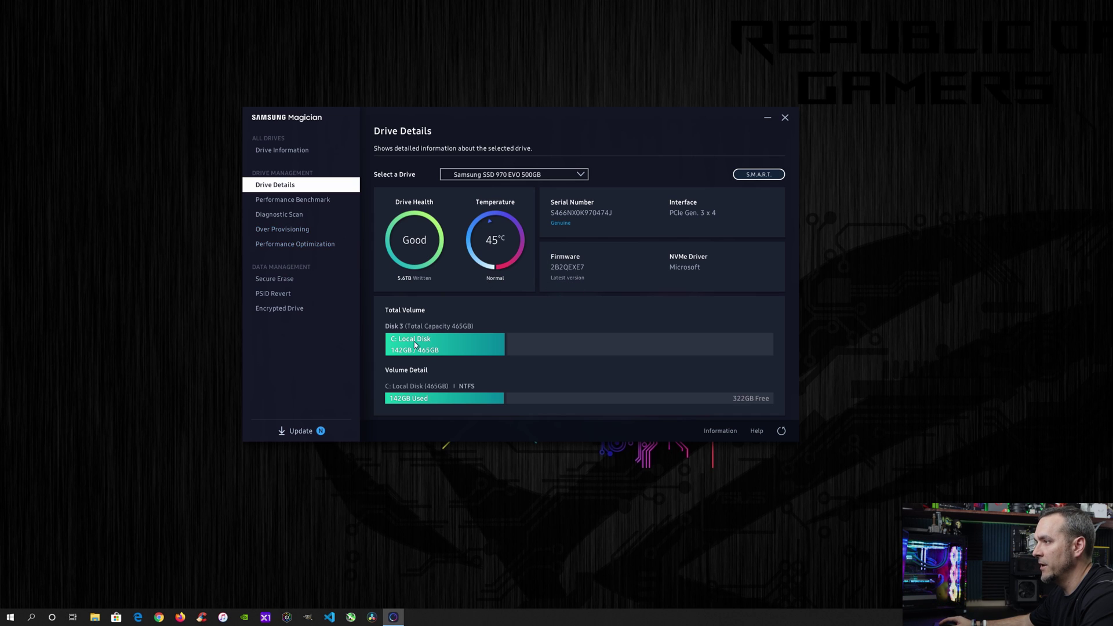
left_click(309, 204)
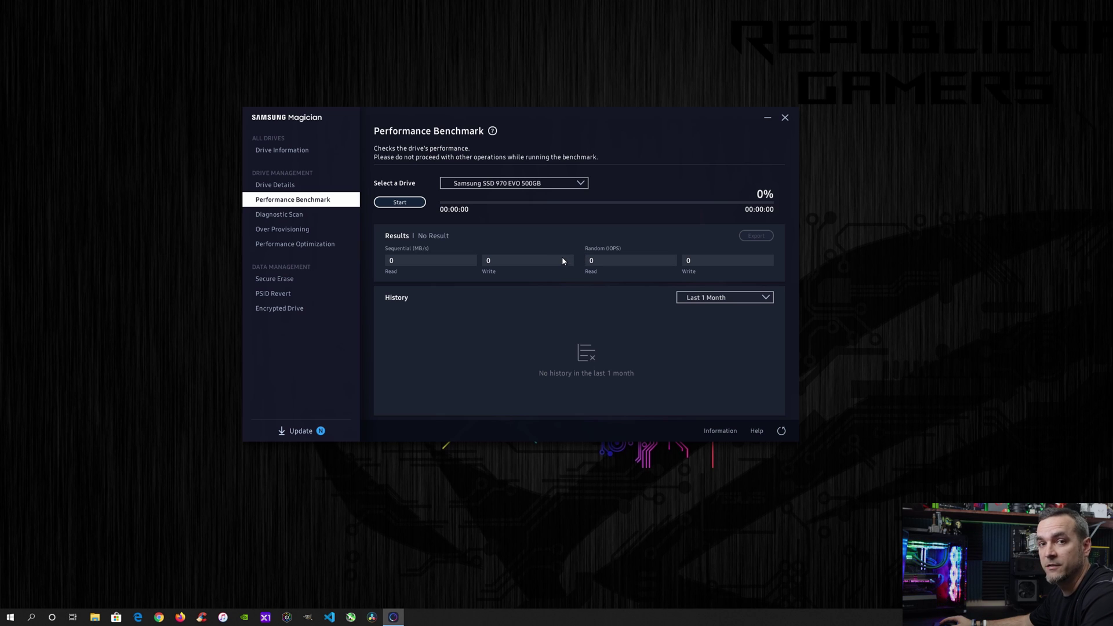
left_click(294, 218)
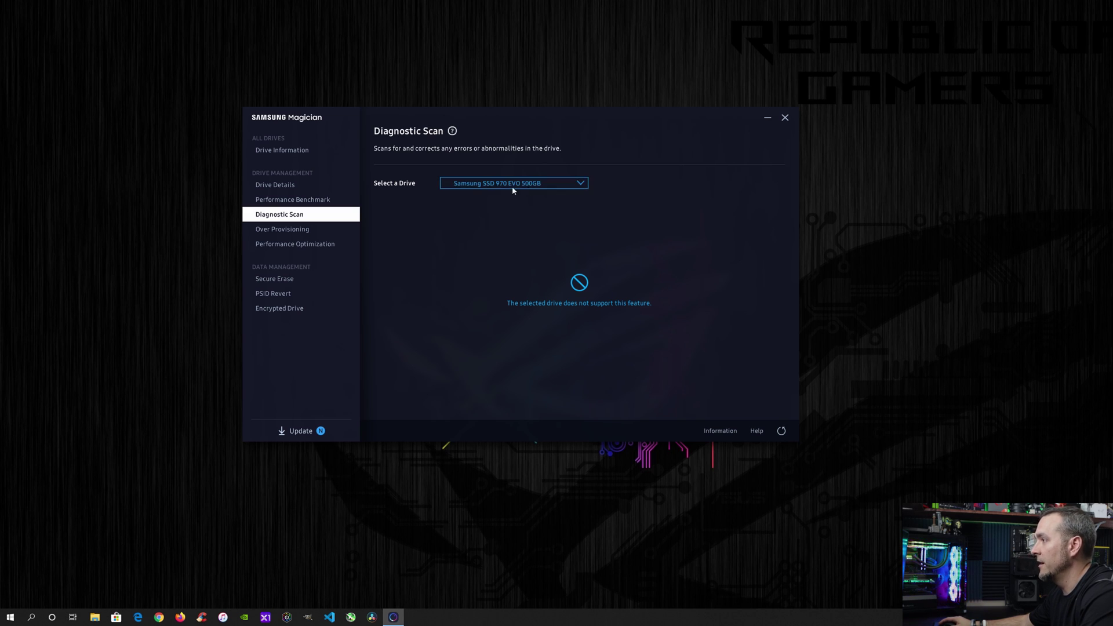
Choose Samsung SSD 860 EVO 1TB as the drive for the diagnostic scan.
left_click(579, 183)
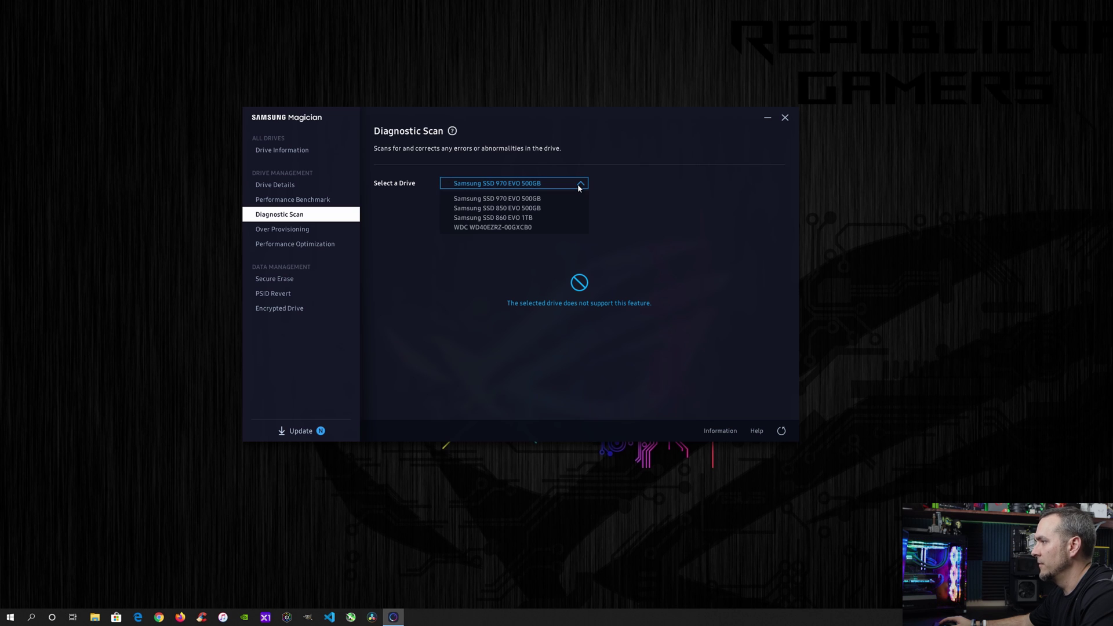
left_click(532, 218)
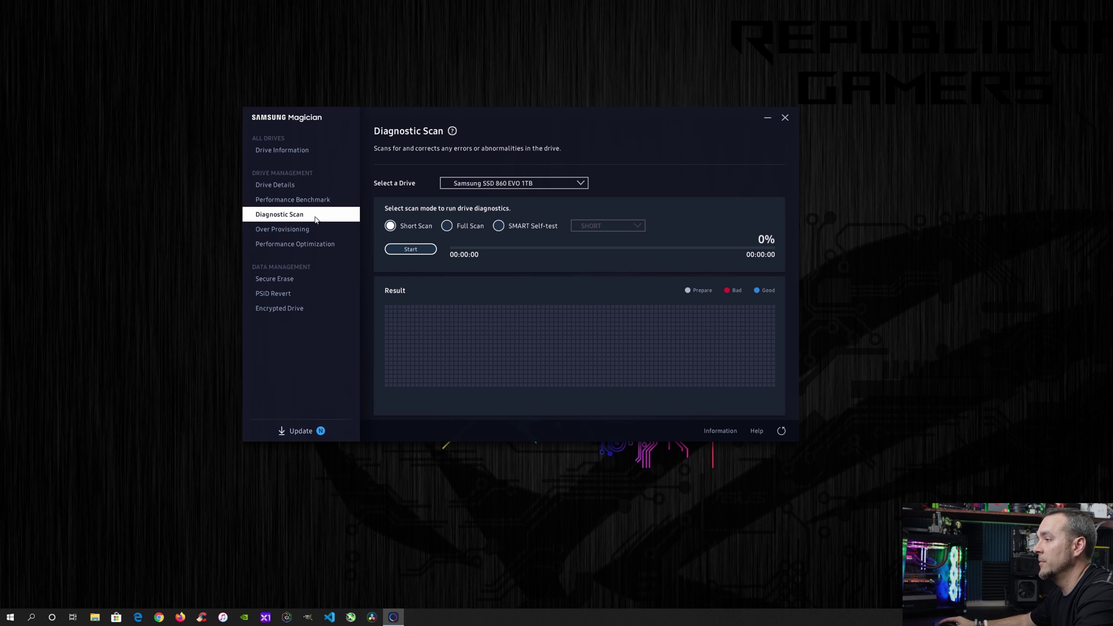
View the 860 EVO 1TB's recommended 93GB over-provisioning, then its Performance Optimization settings.
left_click(299, 232)
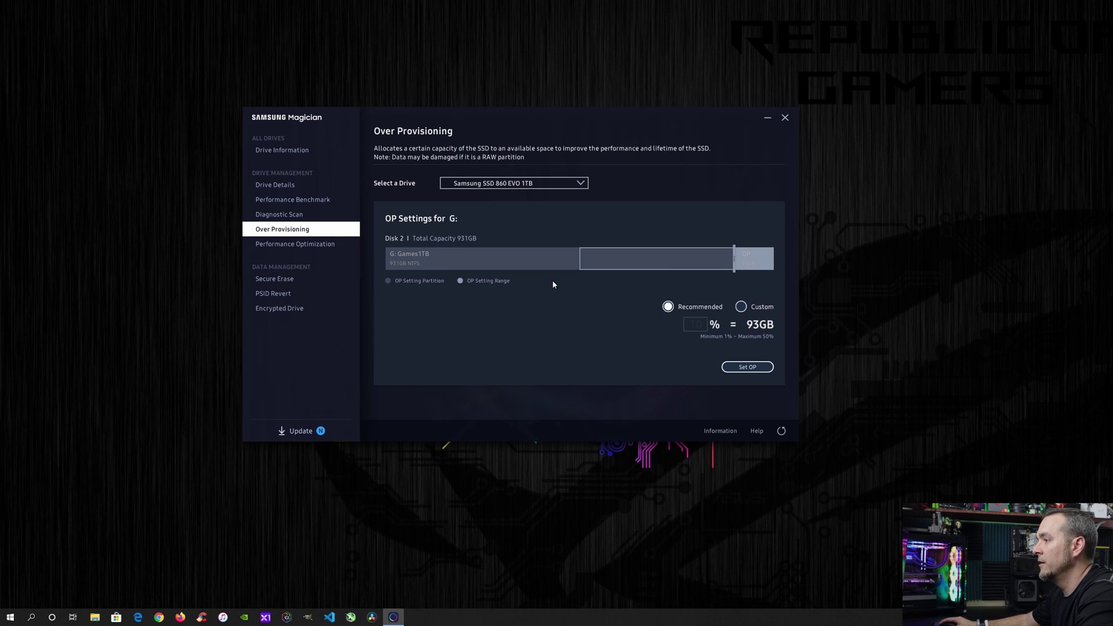
left_click(315, 243)
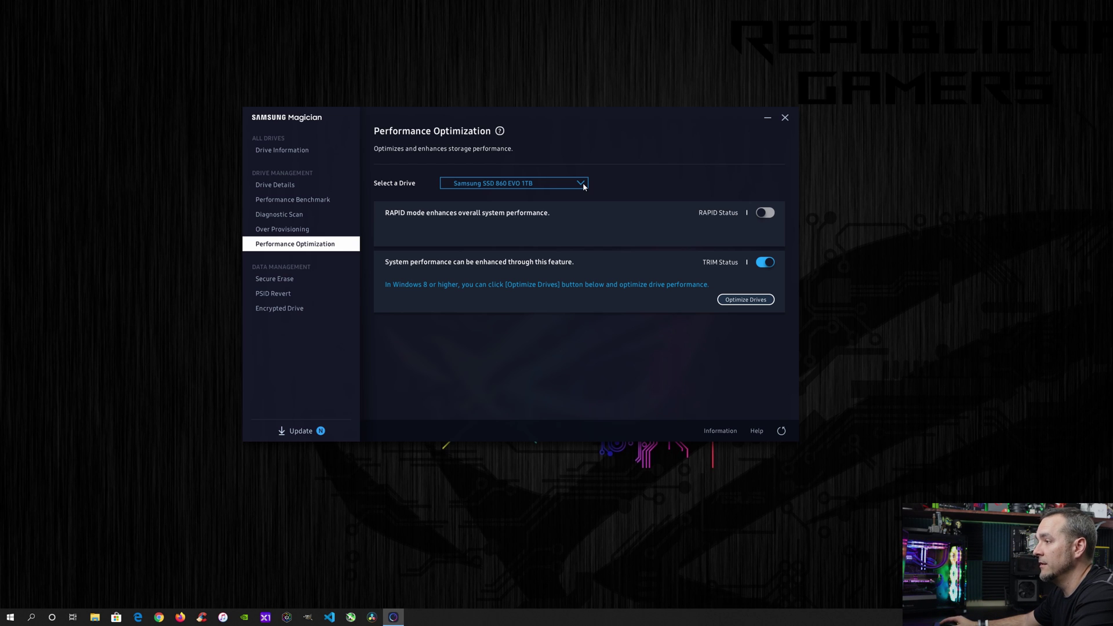
Go through the Secure Erase, PSID Revert and Encrypted Drive pages in turn.
left_click(278, 283)
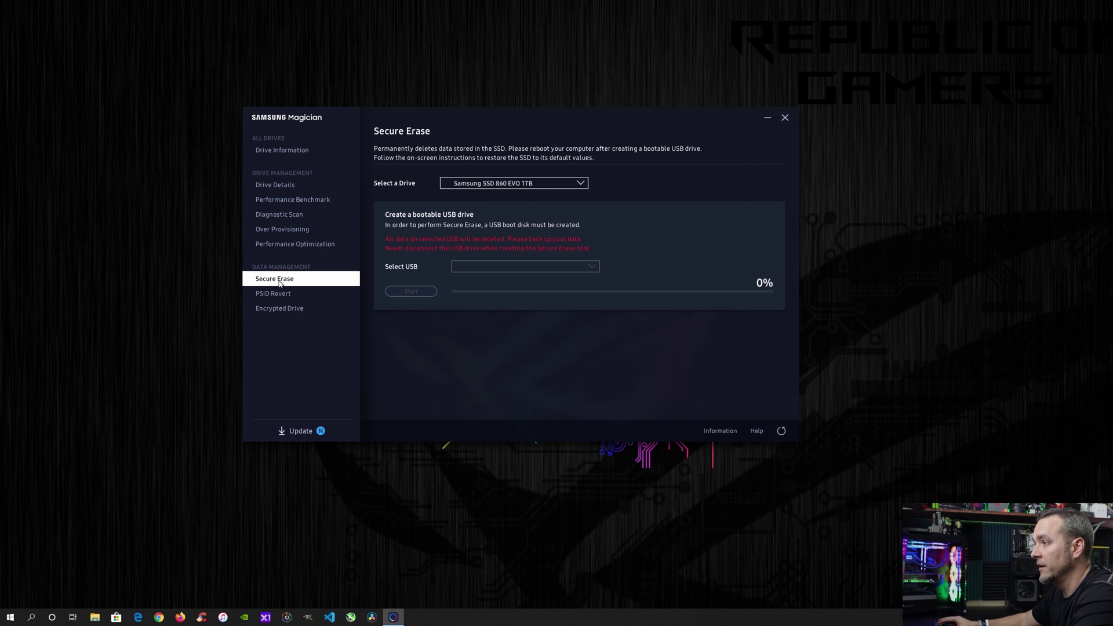
left_click(287, 295)
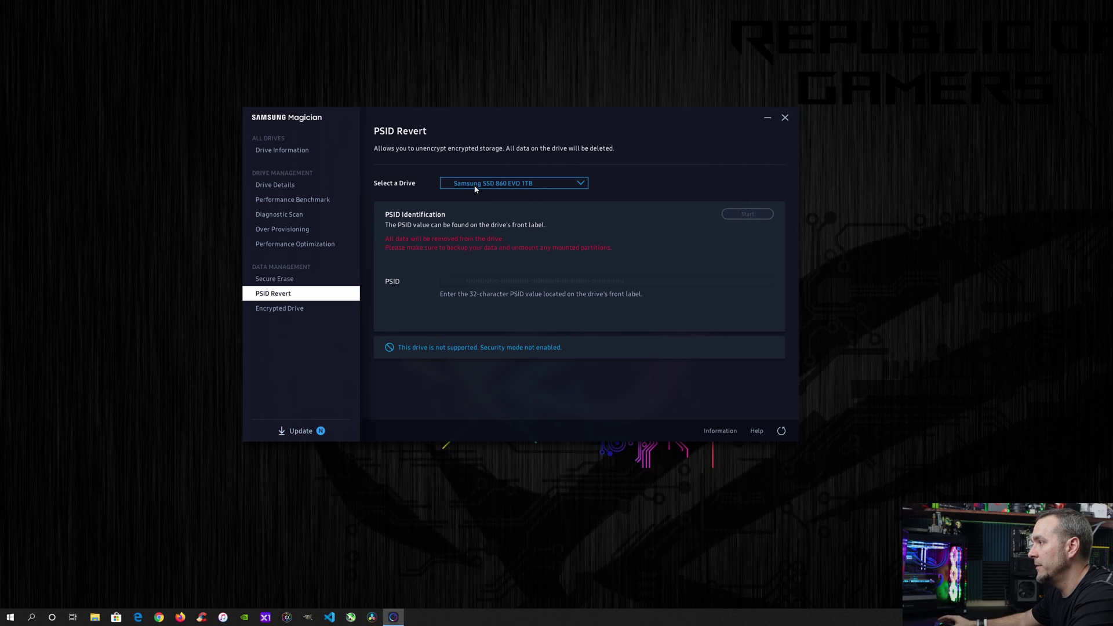
left_click(295, 310)
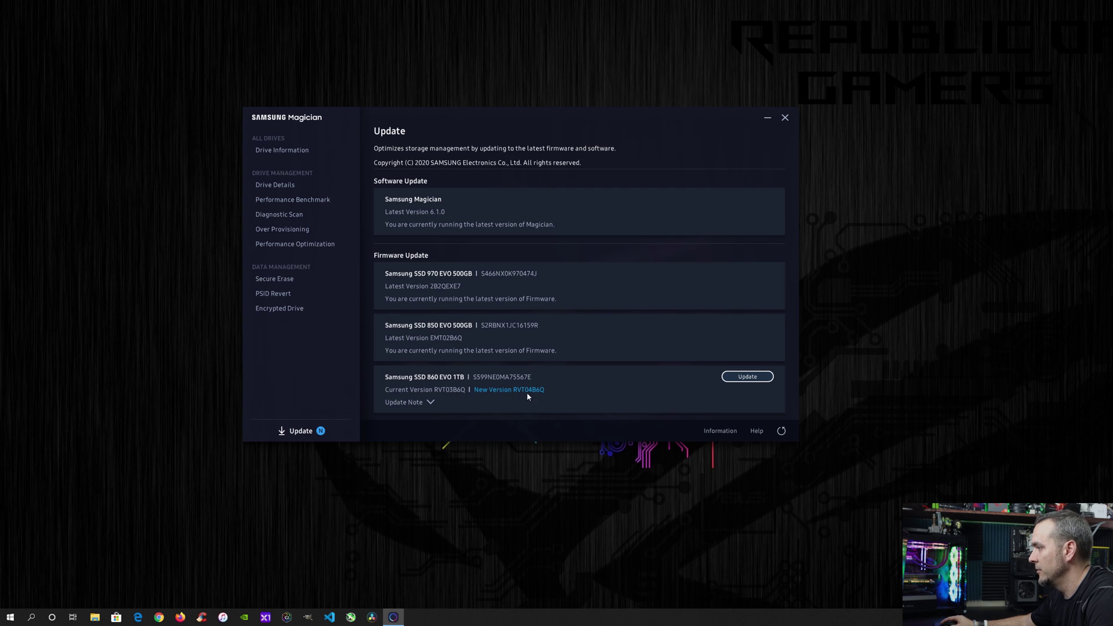
Update the 860 EVO 1TB firmware and accept the shutdown warning.
left_click(748, 377)
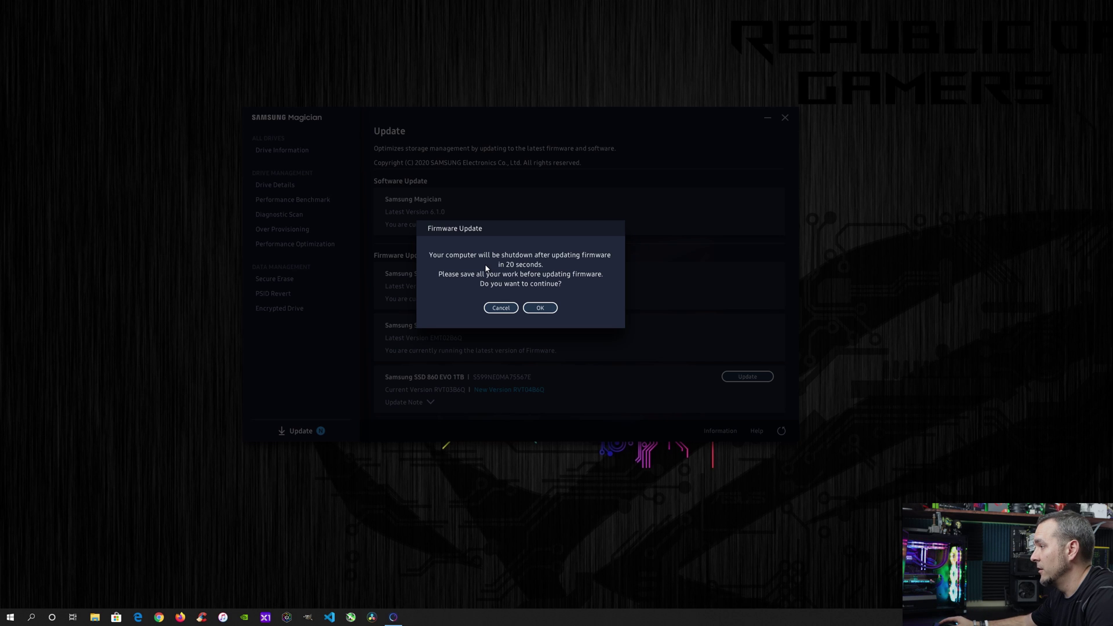
left_click(541, 309)
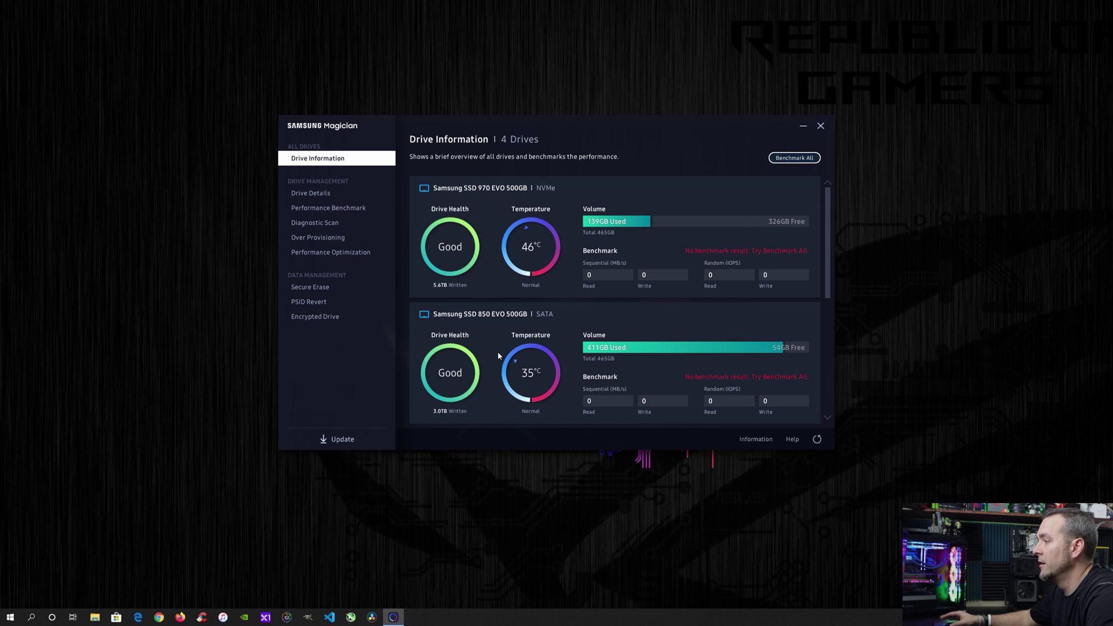
Check the Update page, showing the 860 EVO 1TB on firmware RVT04B6Q.
left_click(339, 442)
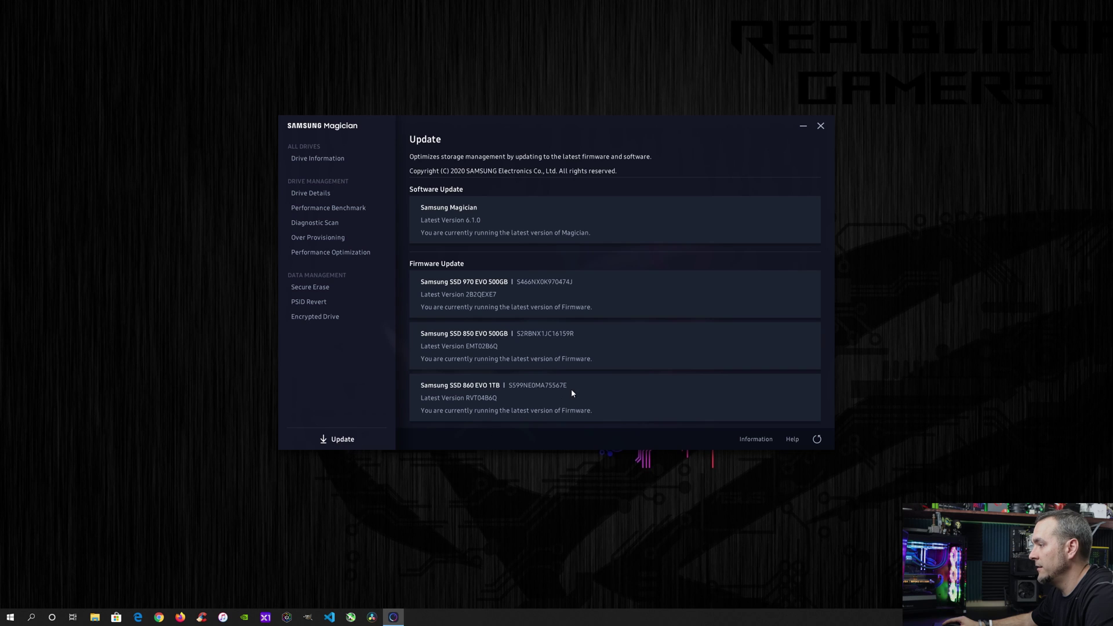